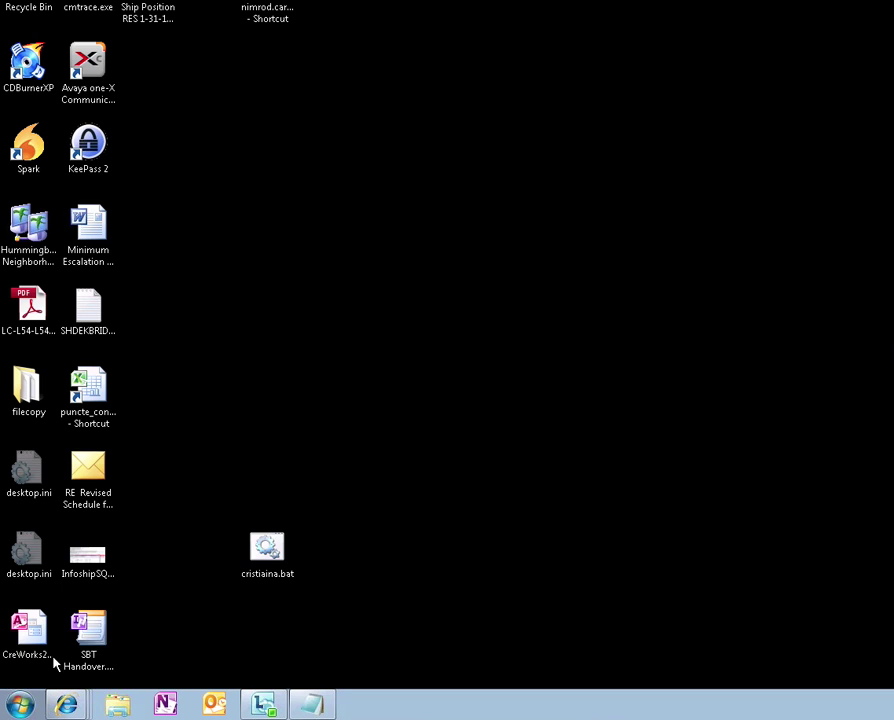
Step: Examine the power options offered beside Log off in the Start menu
{"action": "left_click", "coordinate": [20, 705]}
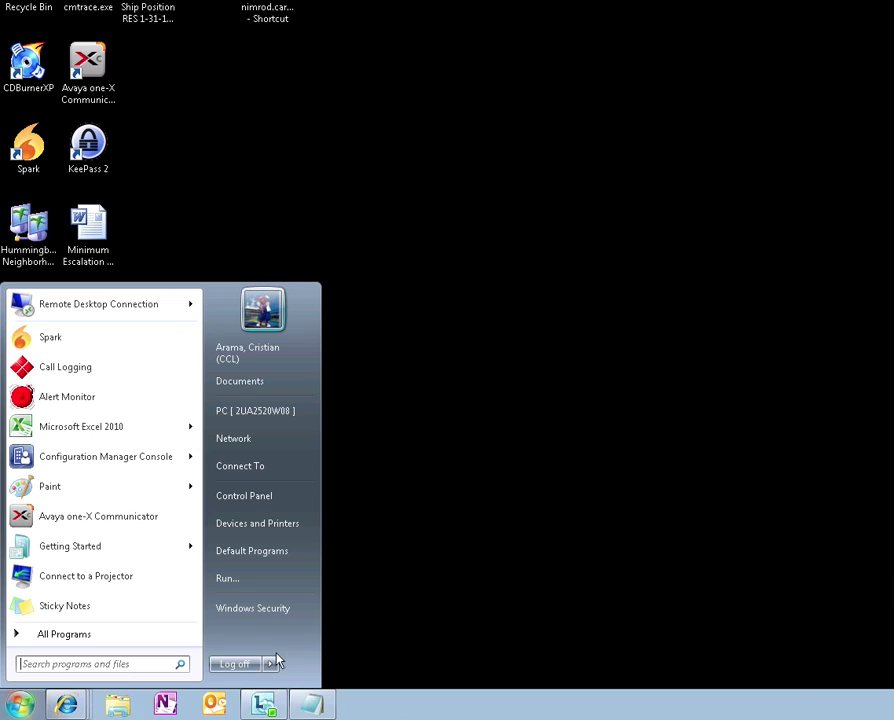
{"action": "left_click", "coordinate": [272, 665]}
{"action": "mouse_move", "coordinate": [272, 665]}
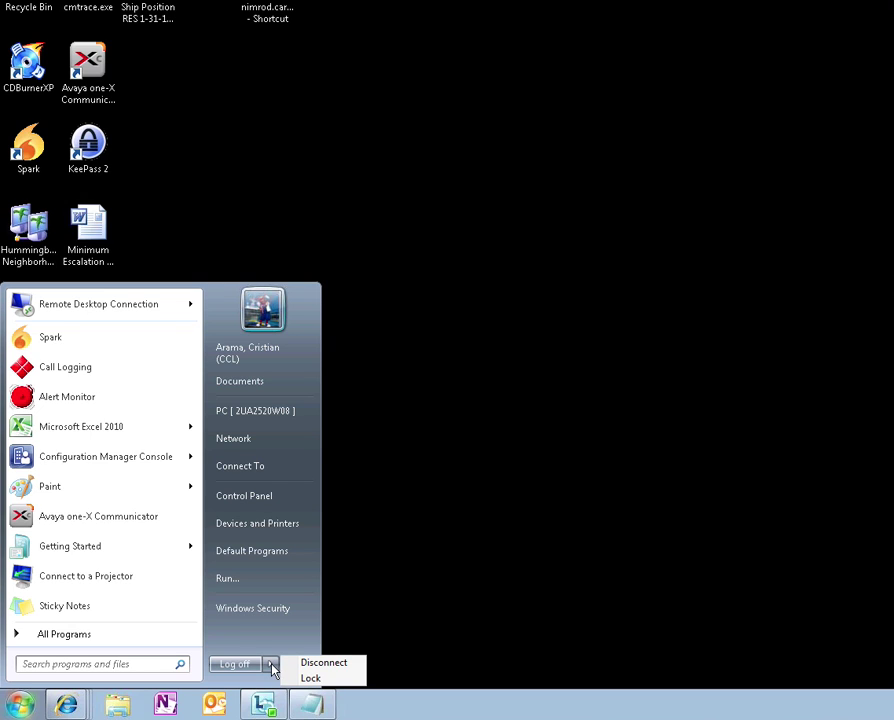
{"action": "left_click", "coordinate": [405, 445]}
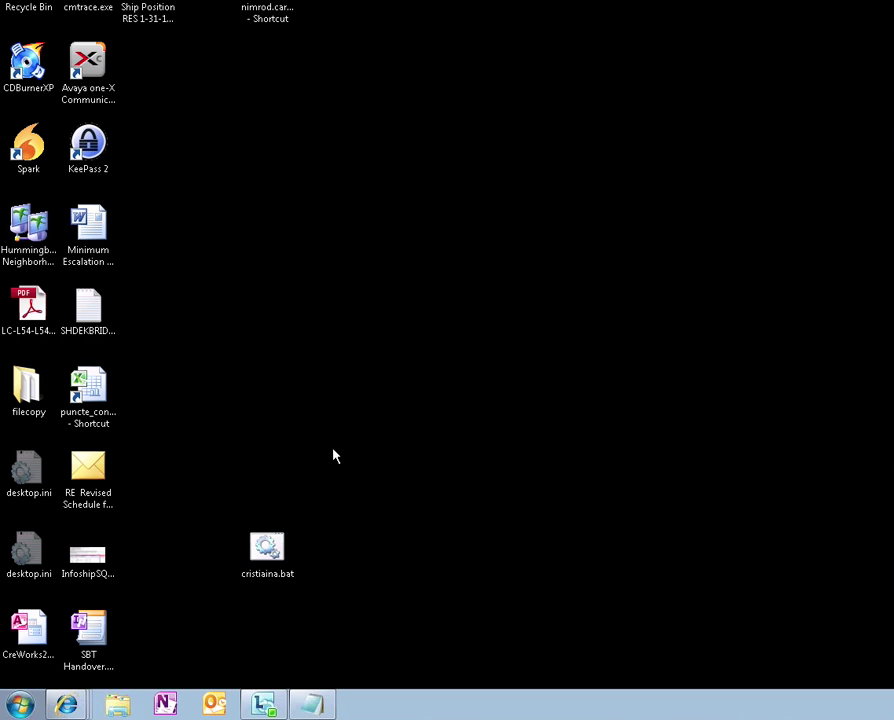
{"action": "left_click", "coordinate": [18, 706]}
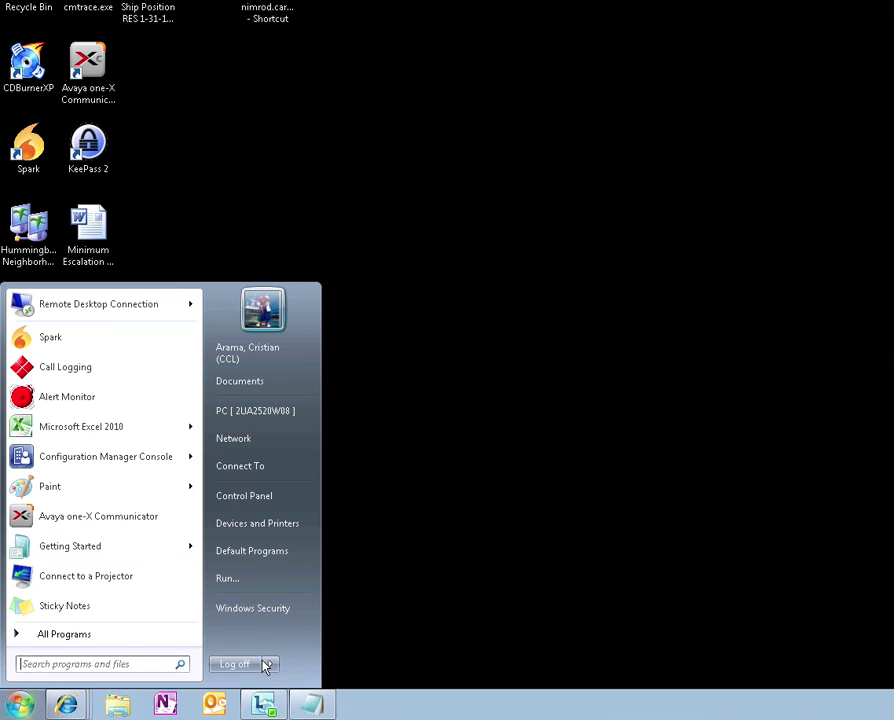
{"action": "mouse_move", "coordinate": [272, 664]}
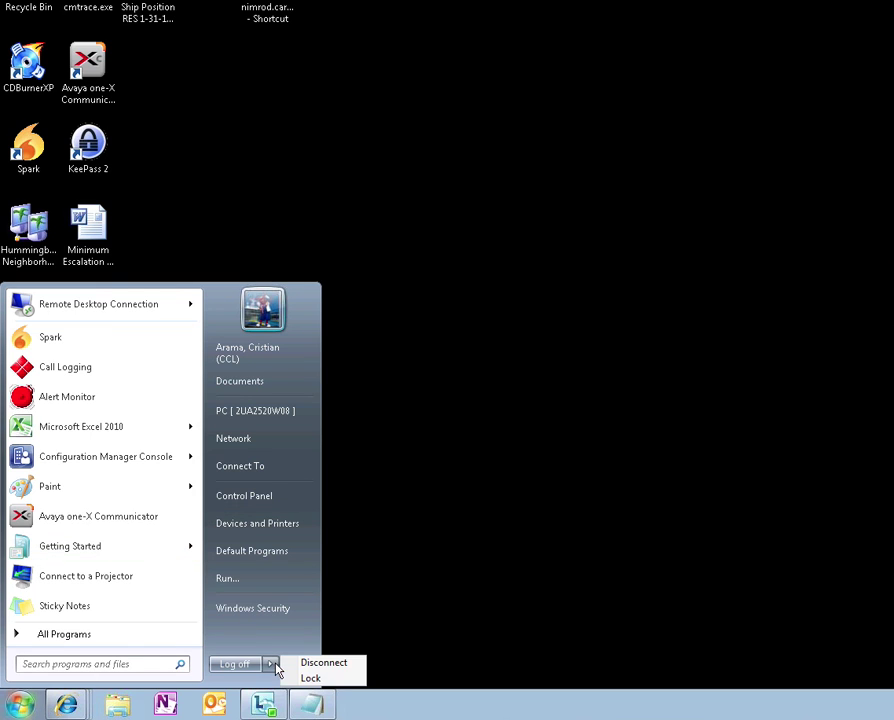
{"action": "left_click", "coordinate": [440, 442]}
Step: Run regedit to open the Registry Editor
{"action": "left_click", "coordinate": [20, 705]}
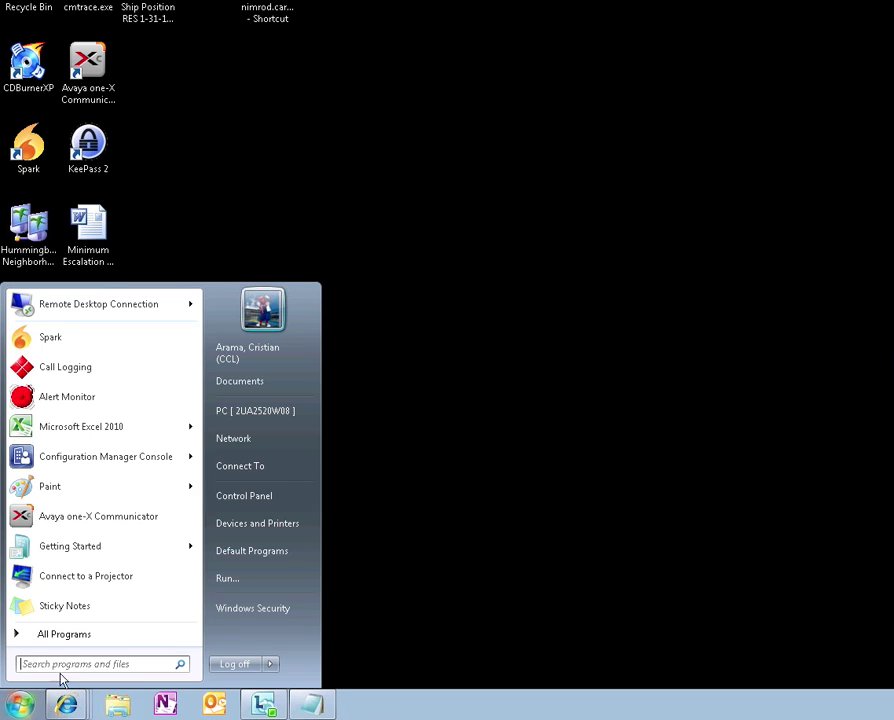
{"action": "left_click", "coordinate": [230, 579]}
{"action": "type", "text": "regedit"}
{"action": "key", "text": "Return"}
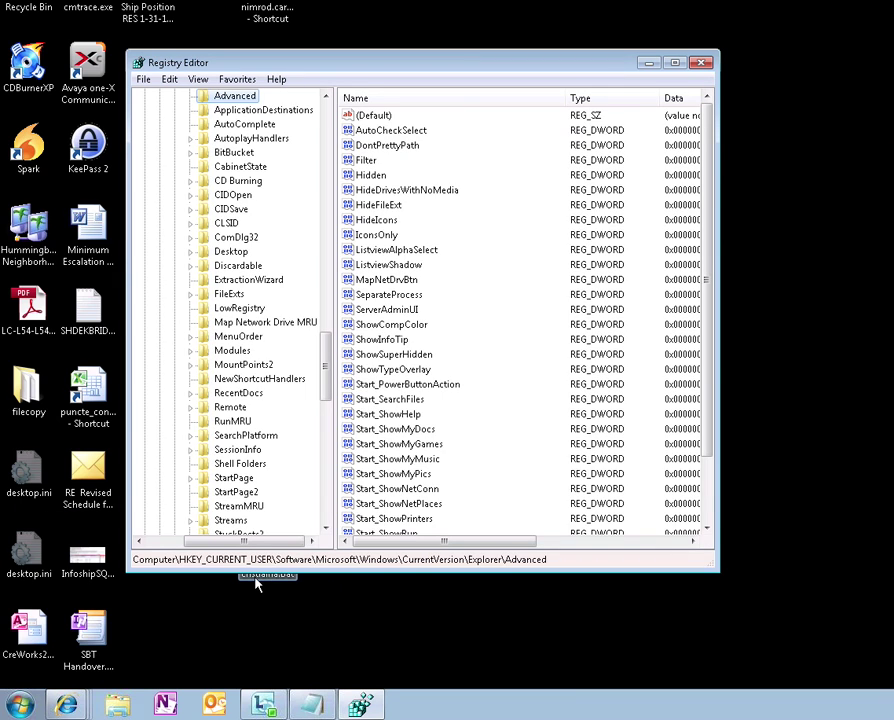
Step: Collapse the expanded registry branches back up to the Computer root
{"action": "key", "text": "Left"}
{"action": "key", "text": "Left"}
{"action": "key", "text": "Left"}
{"action": "key", "text": "Left"}
{"action": "key", "text": "Left"}
{"action": "key", "text": "Left"}
{"action": "key", "text": "Left"}
{"action": "key", "text": "Left"}
{"action": "key", "text": "Left"}
{"action": "key", "text": "Left"}
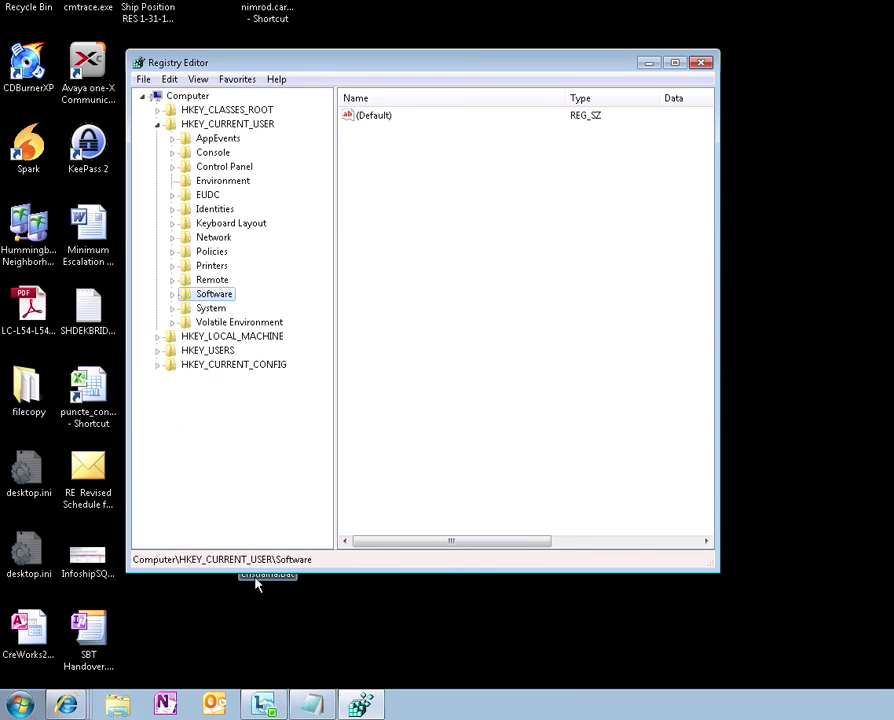
{"action": "key", "text": "Left"}
{"action": "key", "text": "Left"}
{"action": "key", "text": "Left"}
Step: Select the Software key under HKEY_CURRENT_USER
{"action": "key", "text": "Down"}
{"action": "key", "text": "Down"}
{"action": "key", "text": "Right"}
{"action": "key", "text": "Down"}
{"action": "key", "text": "Down"}
{"action": "key", "text": "Down"}
{"action": "key", "text": "Down"}
{"action": "key", "text": "Down"}
{"action": "key", "text": "Down"}
{"action": "key", "text": "Down"}
{"action": "key", "text": "Down"}
{"action": "key", "text": "Down"}
{"action": "key", "text": "Down"}
{"action": "key", "text": "Down"}
{"action": "key", "text": "Down"}
{"action": "key", "text": "Down"}
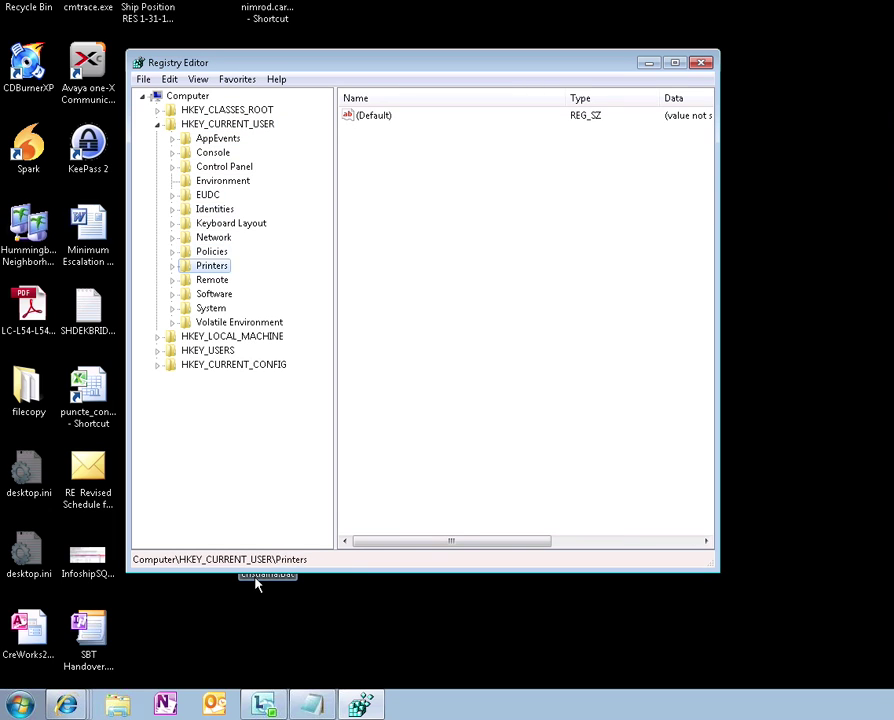
{"action": "key", "text": "Up"}
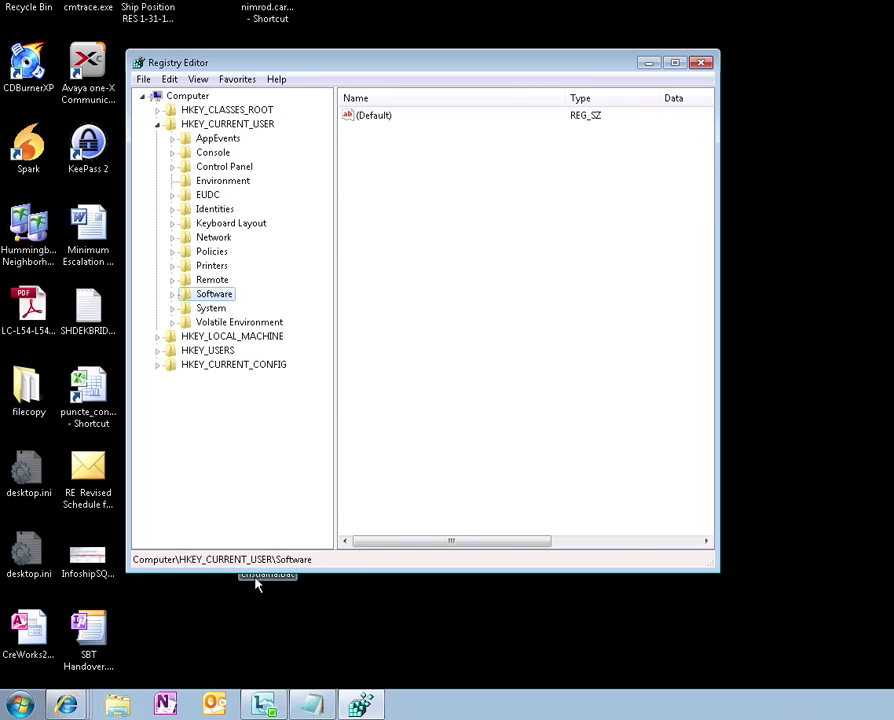
Step: Expand the Software key and its Microsoft subkey to reach the keys inside
{"action": "key", "text": "Right"}
{"action": "key", "text": "Down"}
{"action": "key", "text": "Down"}
{"action": "key", "text": "Down"}
{"action": "key", "text": "Down"}
{"action": "key", "text": "m"}
{"action": "key", "text": "i"}
{"action": "key", "text": "Right"}
{"action": "key", "text": "Down"}
{"action": "key", "text": "Down"}
{"action": "key", "text": "Down"}
{"action": "key", "text": "Down"}
{"action": "key", "text": "Down"}
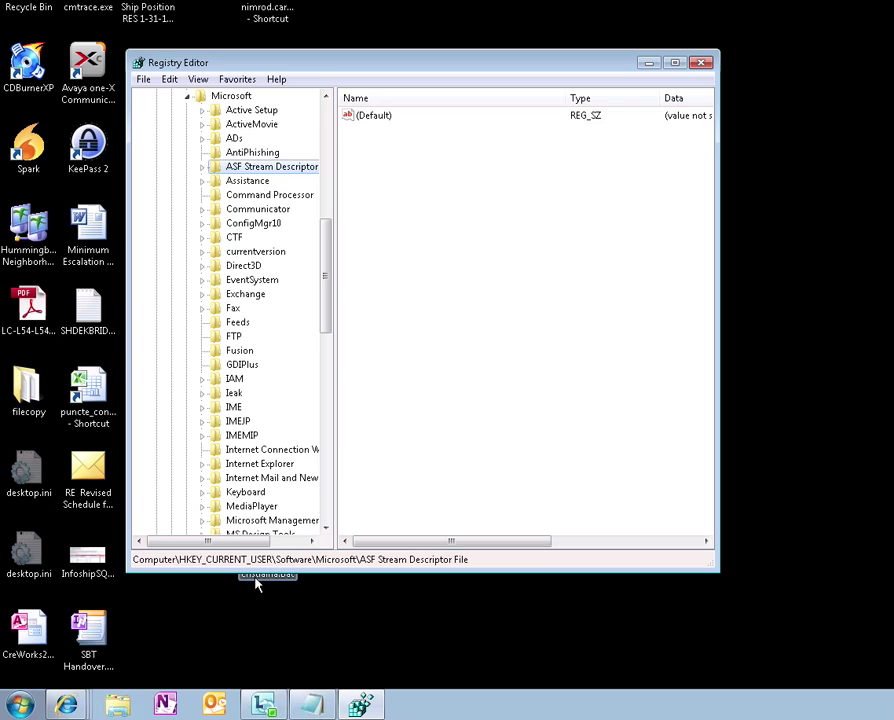
Step: Open the Windows\CurrentVersion\Explorer\Advanced key under Microsoft
{"action": "key", "text": "w"}
{"action": "key", "text": "i"}
{"action": "key", "text": "n"}
{"action": "key", "text": "Right"}
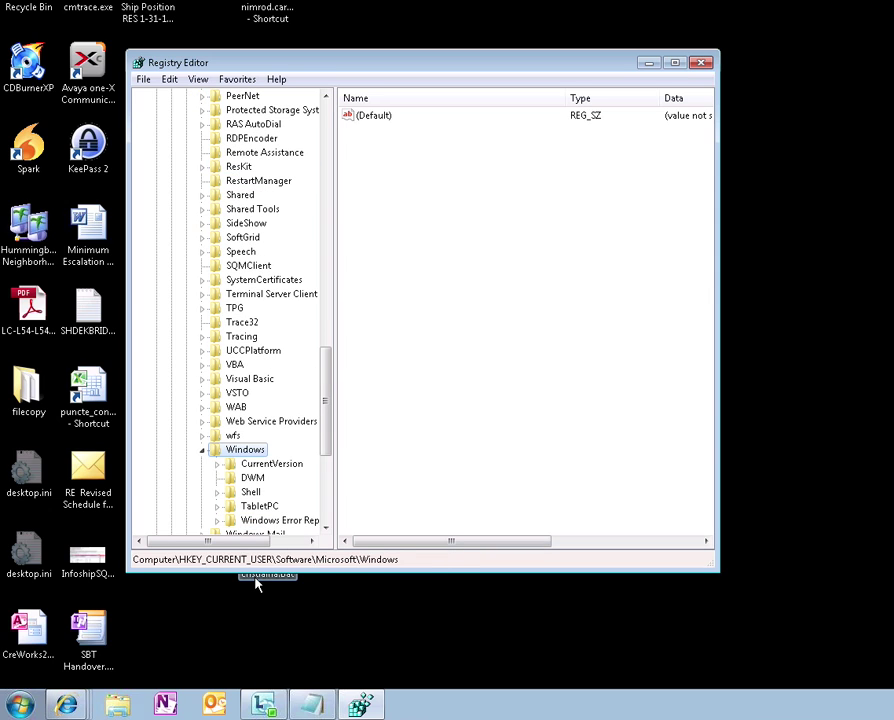
{"action": "key", "text": "Down"}
{"action": "key", "text": "Right"}
{"action": "key", "text": "Down"}
{"action": "key", "text": "Down"}
{"action": "key", "text": "Down"}
{"action": "key", "text": "Down"}
{"action": "key", "text": "Down"}
{"action": "key", "text": "Right"}
{"action": "key", "text": "Down"}
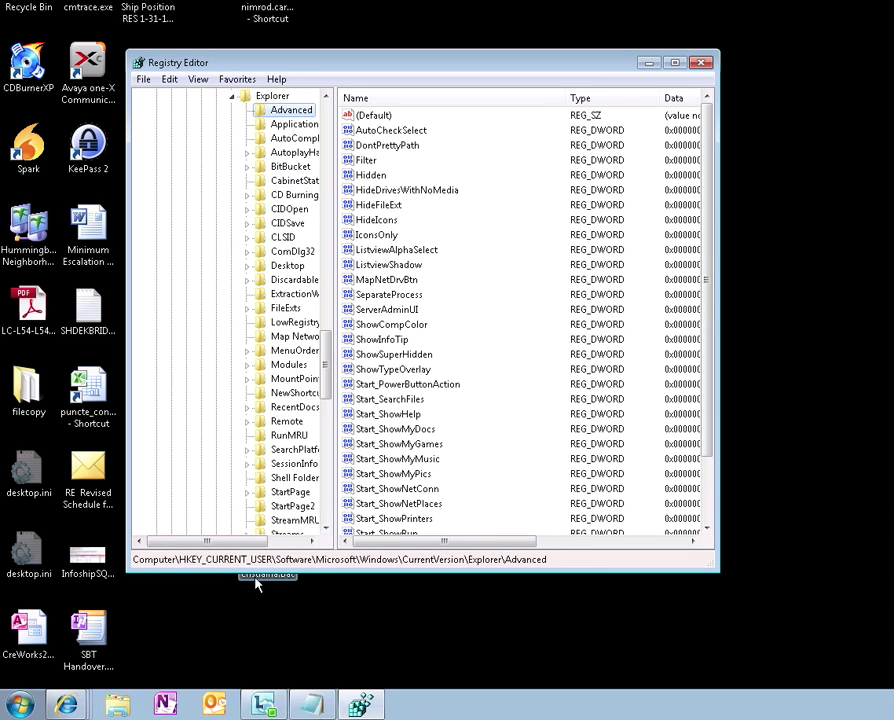
Step: Inspect the Start_PowerButtonAction DWORD data in both decimal and hexadecimal base
{"action": "left_click", "coordinate": [382, 385]}
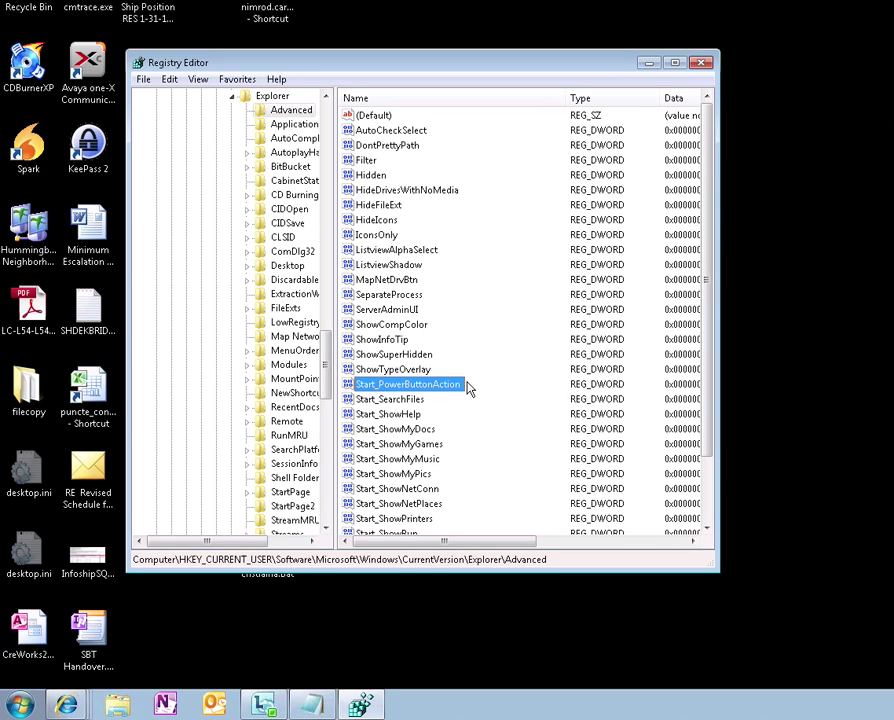
{"action": "double_click", "coordinate": [404, 387]}
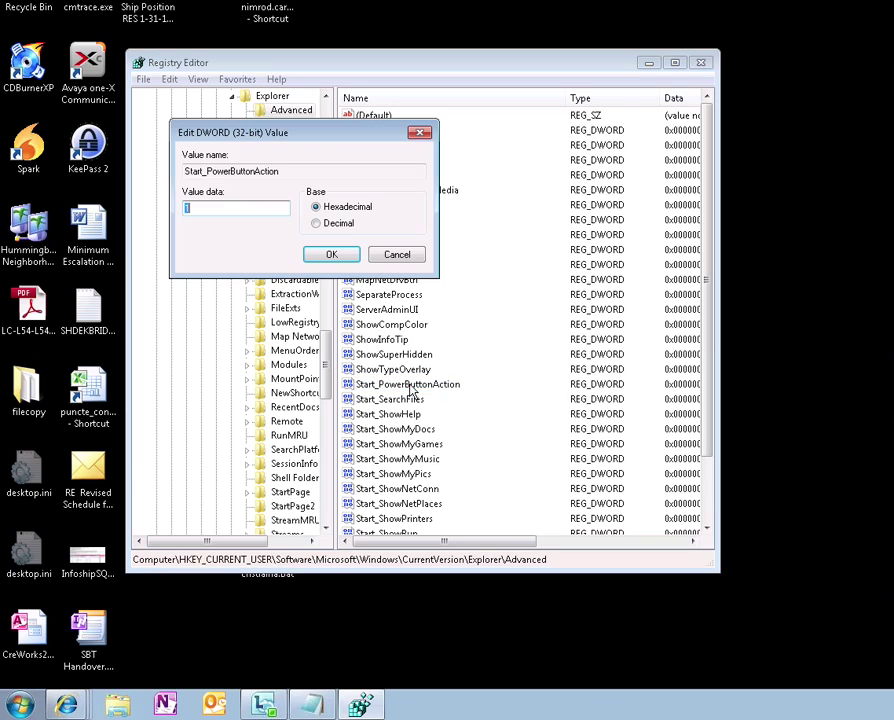
{"action": "left_click", "coordinate": [317, 223]}
{"action": "left_click", "coordinate": [318, 208]}
{"action": "left_click", "coordinate": [317, 224]}
{"action": "double_click", "coordinate": [262, 210]}
{"action": "left_click", "coordinate": [272, 213]}
{"action": "left_click", "coordinate": [335, 256]}
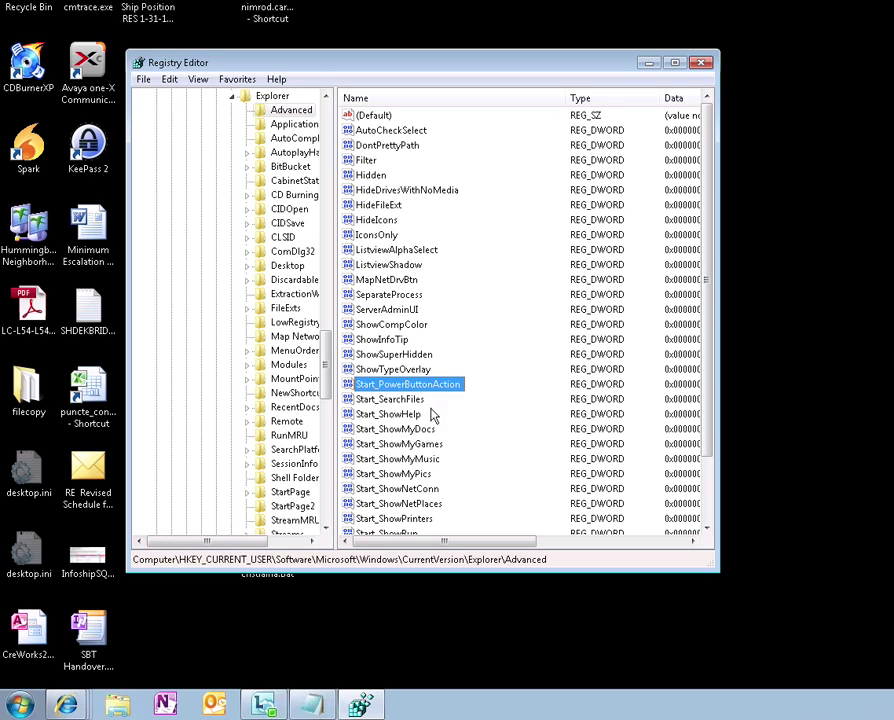
Step: Open a Command Prompt with cmd and change to the root of drive C:
{"action": "left_click", "coordinate": [20, 705]}
{"action": "left_click", "coordinate": [226, 580]}
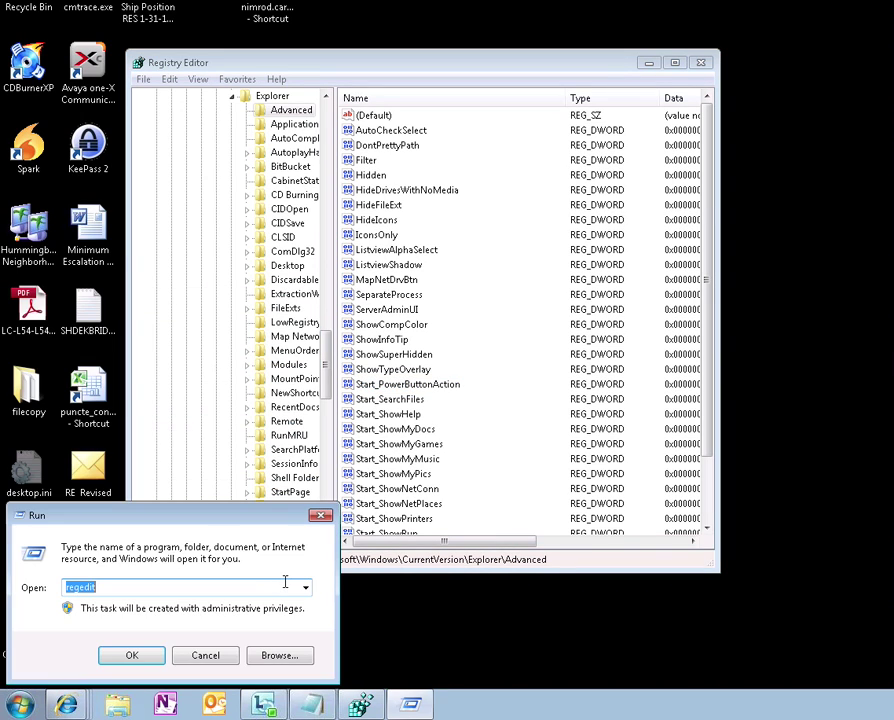
{"action": "type", "text": "cmd"}
{"action": "key", "text": "Return"}
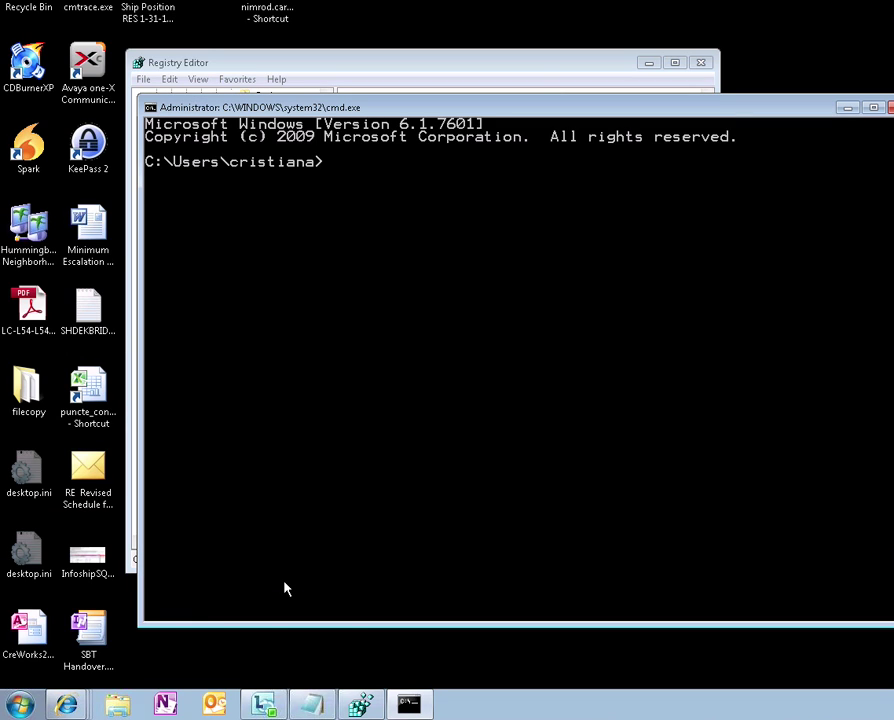
{"action": "type", "text": "cd.."}
{"action": "key", "text": "Return"}
{"action": "type", "text": "cd.."}
{"action": "key", "text": "Return"}
Step: Begin a reg add command with the quoted key path "HKCU\Software\Microsoft"
{"action": "left_click_drag", "start_coordinate": [397, 110], "coordinate": [363, 127]}
{"action": "type", "text": "reg add"}
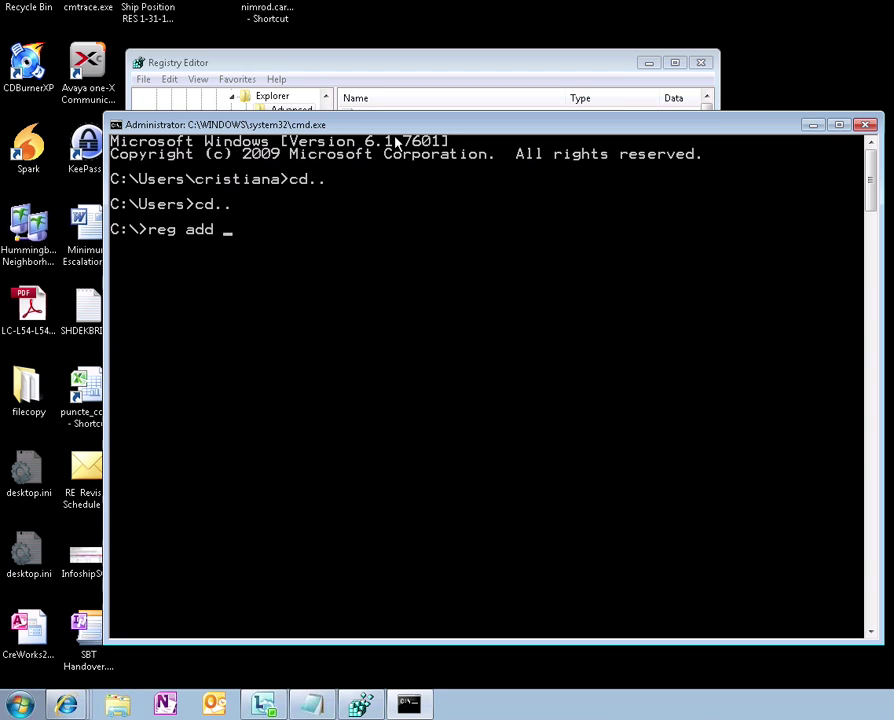
{"action": "type", "text": " \"\""}
{"action": "left_click_drag", "start_coordinate": [400, 128], "coordinate": [711, 77]}
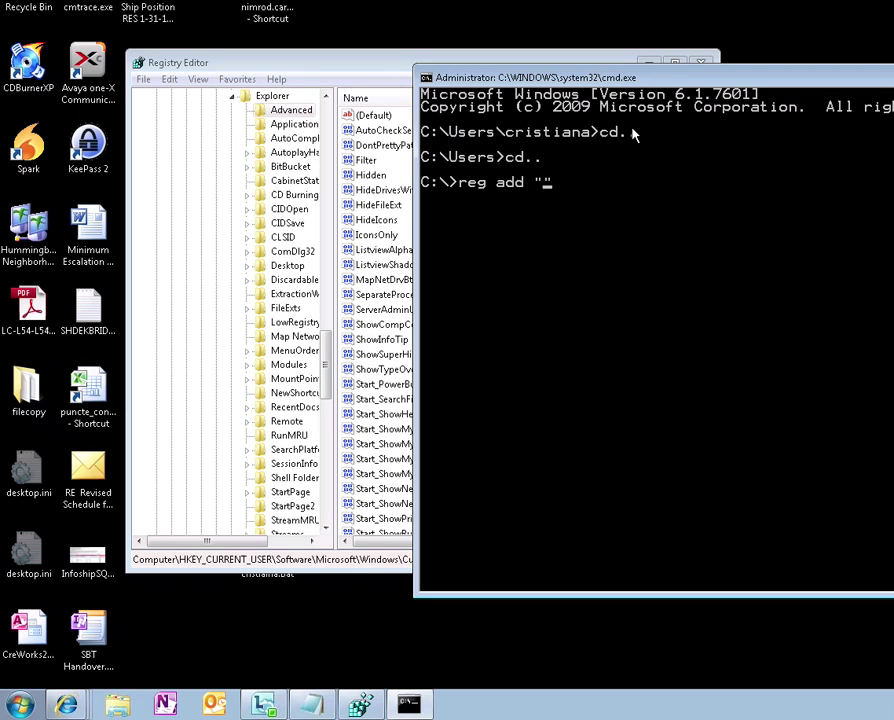
{"action": "type", "text": "HKCU\\Software\\M"}
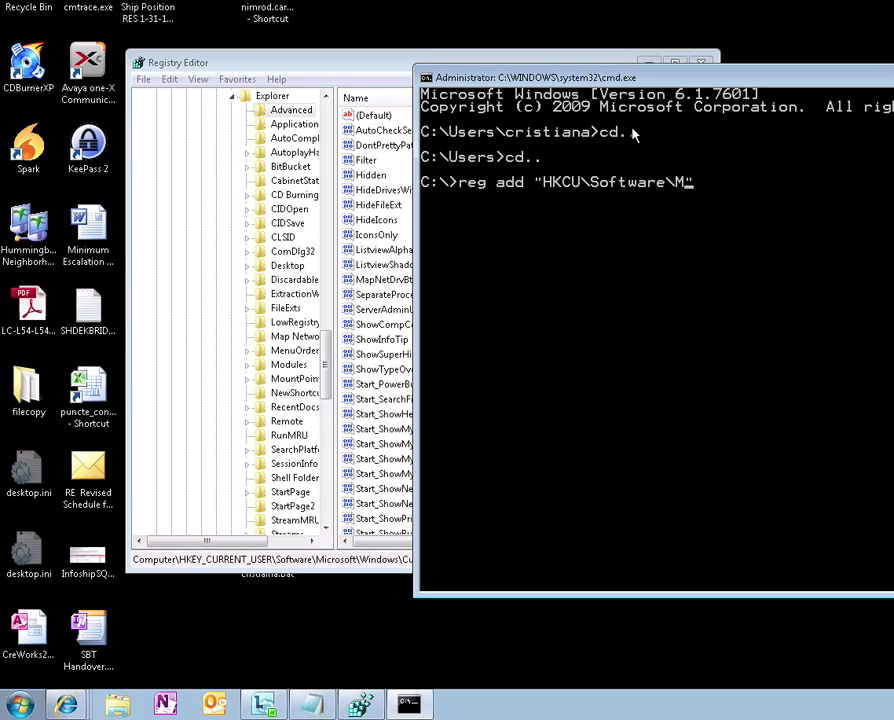
{"action": "type", "text": "icrosoft"}
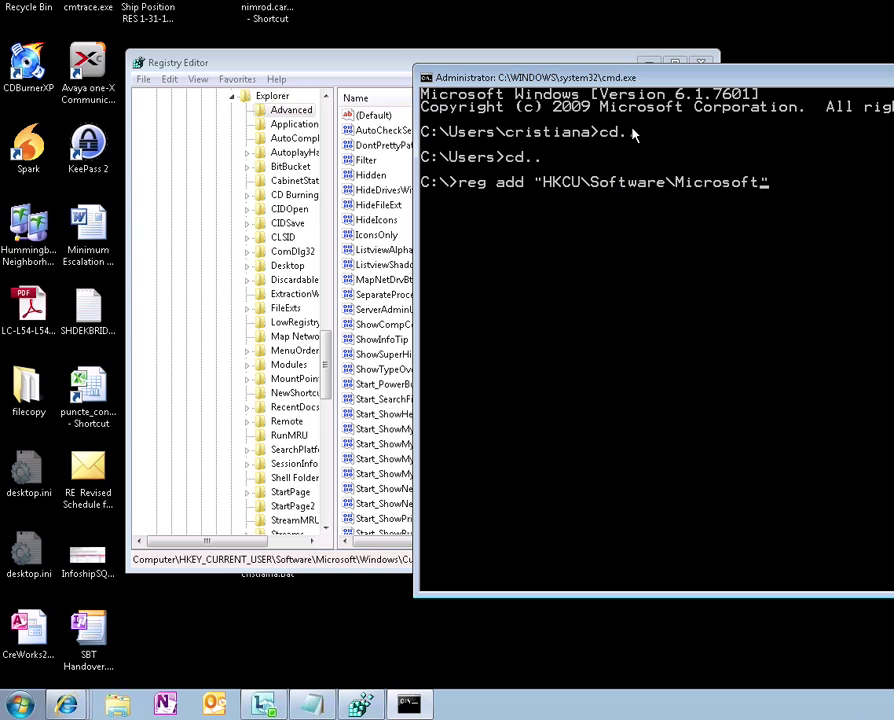
Step: Extend the quoted key path with \Windows\CurrentVersion\Explorer\Advanced, correcting the spelling of CurrentVersion
{"action": "type", "text": "\\"}
{"action": "type", "text": "W"}
{"action": "type", "text": "indows\\C"}
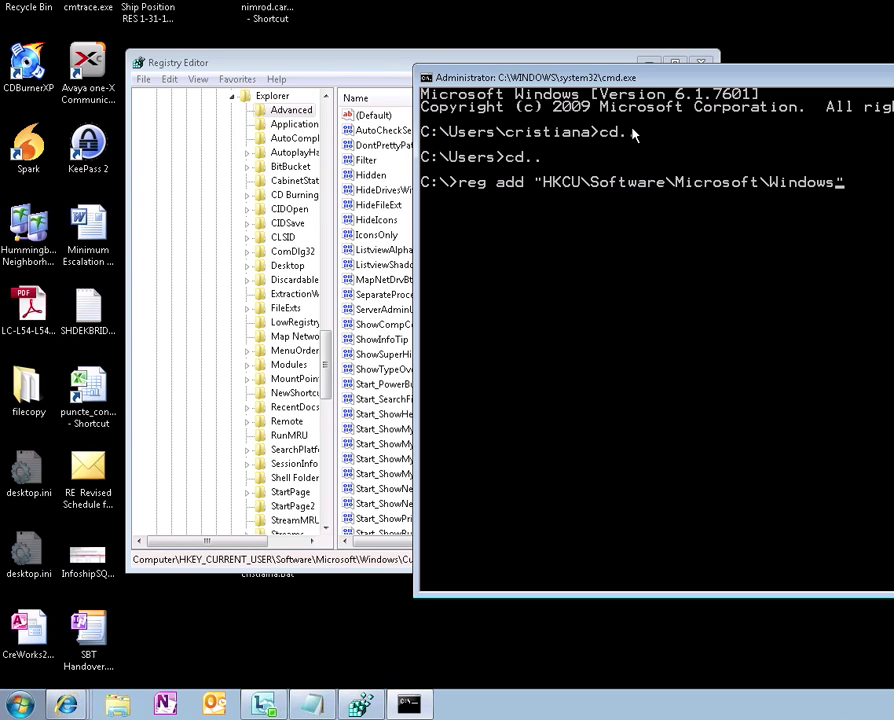
{"action": "type", "text": "urren"}
{"action": "left_click_drag", "start_coordinate": [656, 78], "coordinate": [423, 95]}
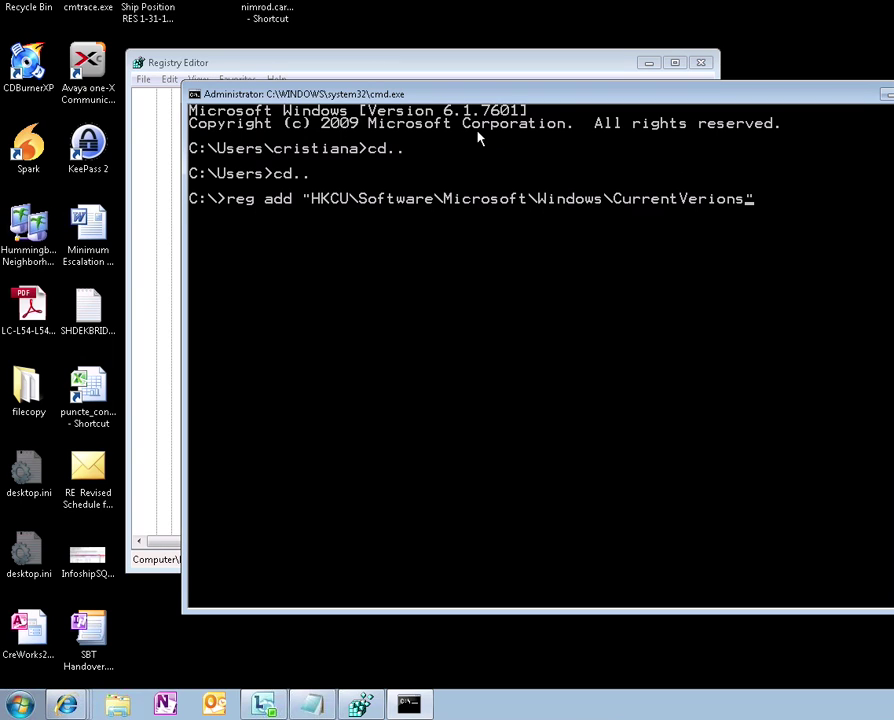
{"action": "key", "text": "BackSpace"}
{"action": "key", "text": "BackSpace"}
{"action": "key", "text": "BackSpace"}
{"action": "key", "text": "BackSpace"}
{"action": "type", "text": "sion\\Explo"}
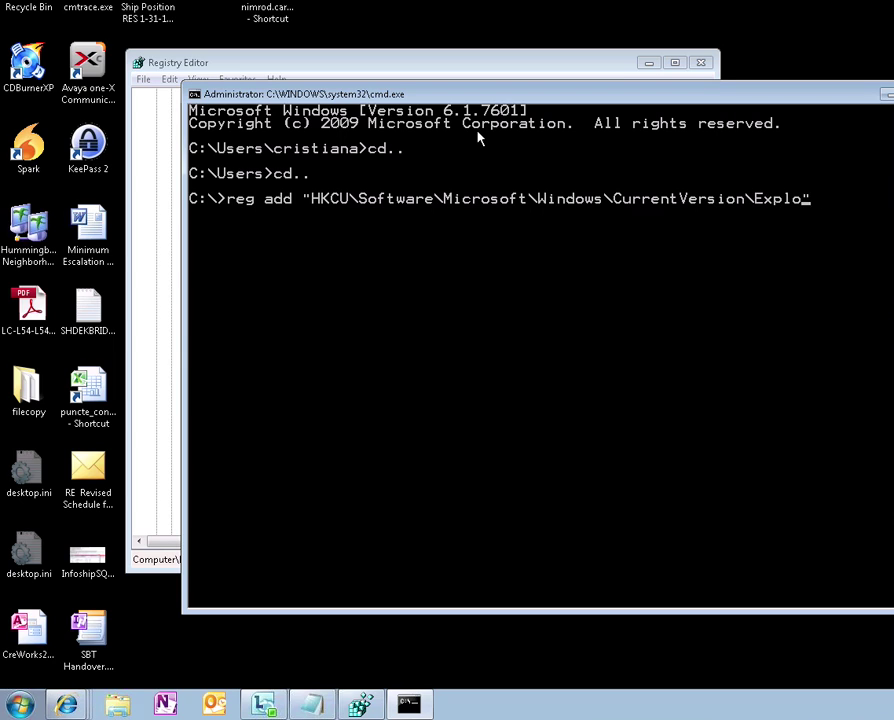
{"action": "type", "text": "rer\\Advanc"}
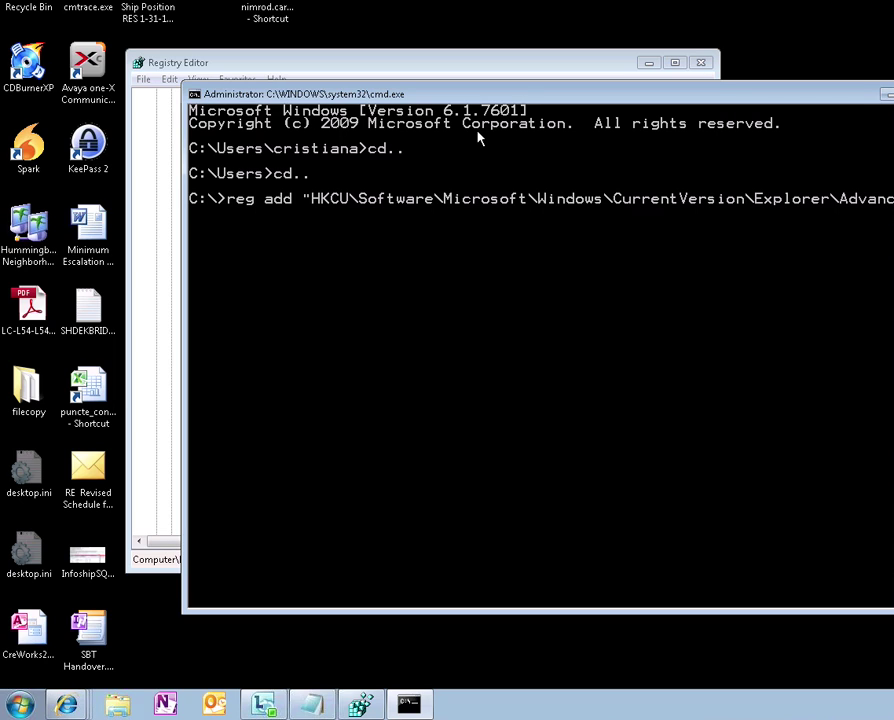
{"action": "type", "text": "ed\""}
{"action": "left_click_drag", "start_coordinate": [460, 94], "coordinate": [352, 99]}
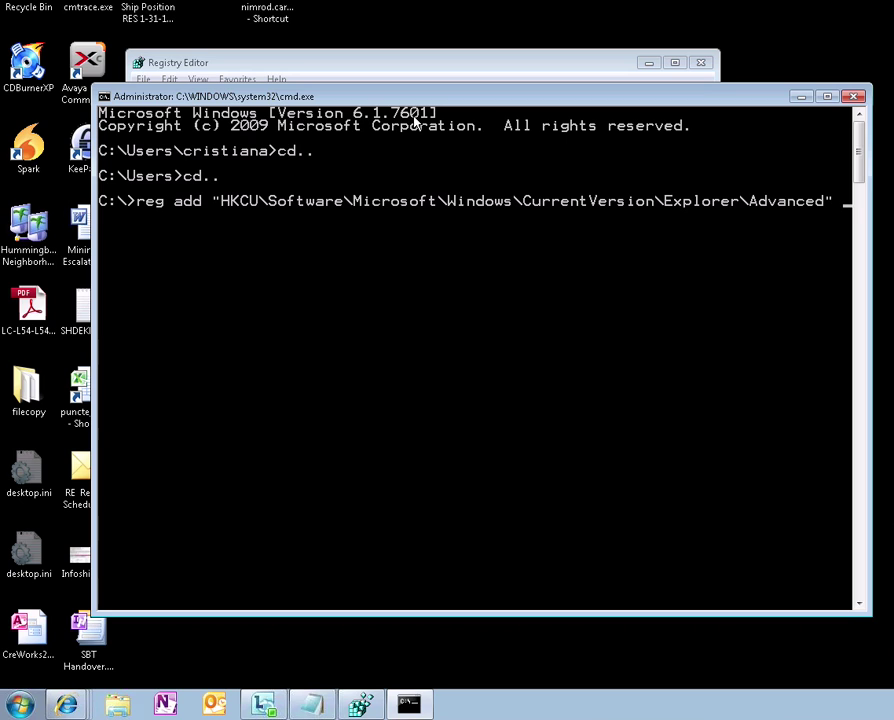
Step: Add the parameters /v Start_PowerButtonAction and /t REG_DWORD to the reg add command
{"action": "type", "text": "/v"}
{"action": "type", "text": "Start_Power"}
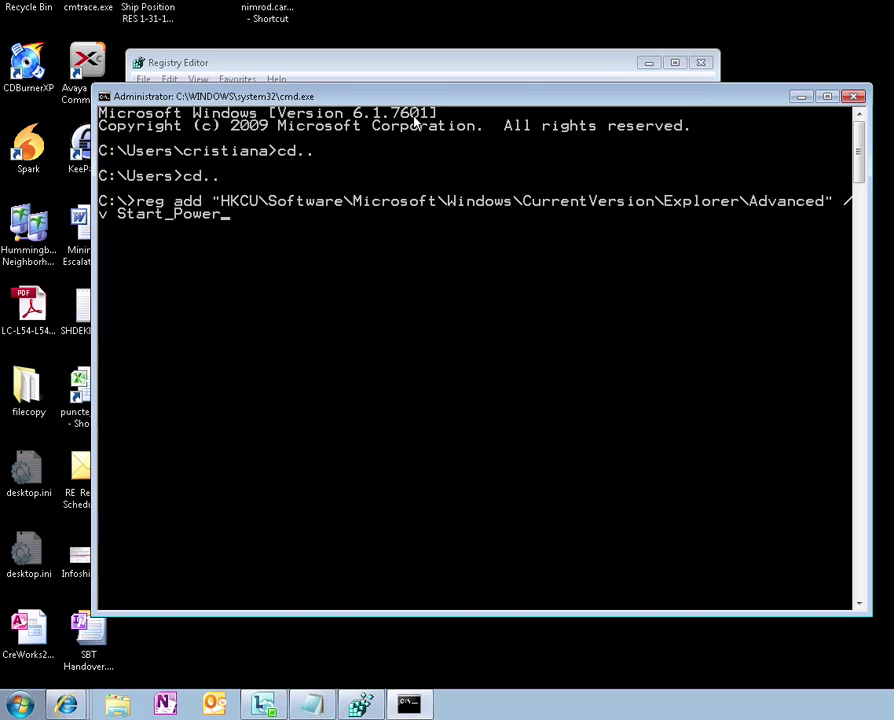
{"action": "type", "text": "ButtonAction"}
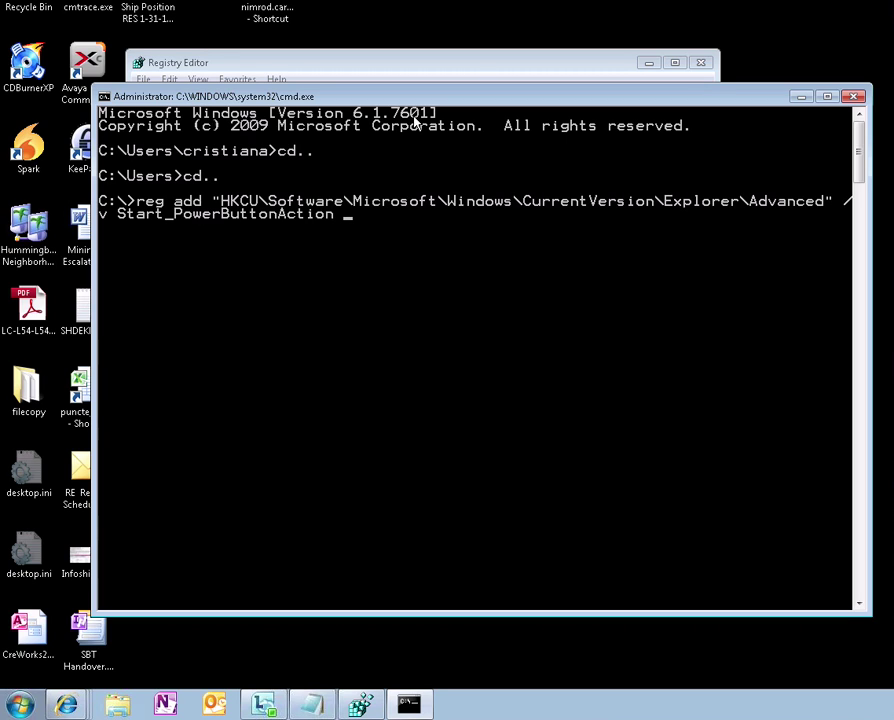
{"action": "type", "text": " /t REG_DWORD"}
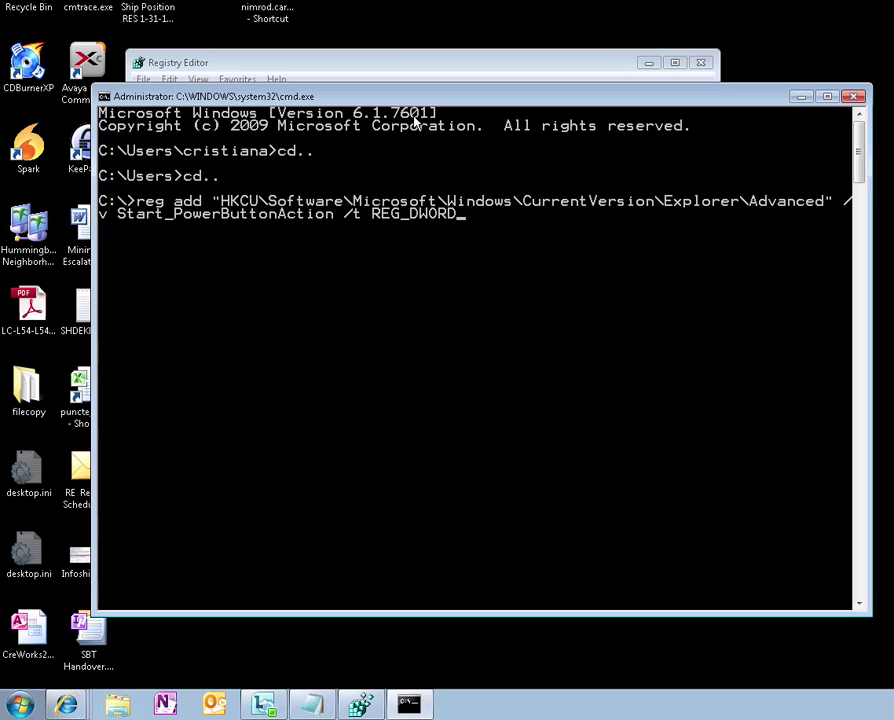
Step: Finish the command with /d 200, run it and agree to overwrite the existing value
{"action": "type", "text": " .d"}
{"action": "key", "text": "BackSpace"}
{"action": "key", "text": "BackSpace"}
{"action": "key", "text": "BackSpace"}
{"action": "type", "text": "/d"}
{"action": "type", "text": "200"}
{"action": "key", "text": "Return"}
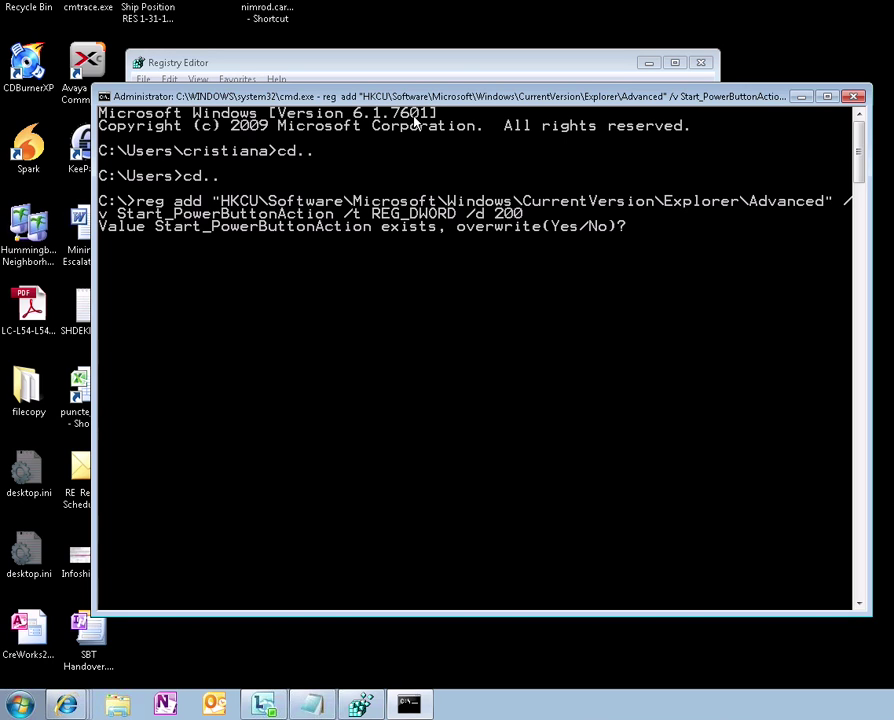
{"action": "type", "text": "y"}
{"action": "key", "text": "Return"}
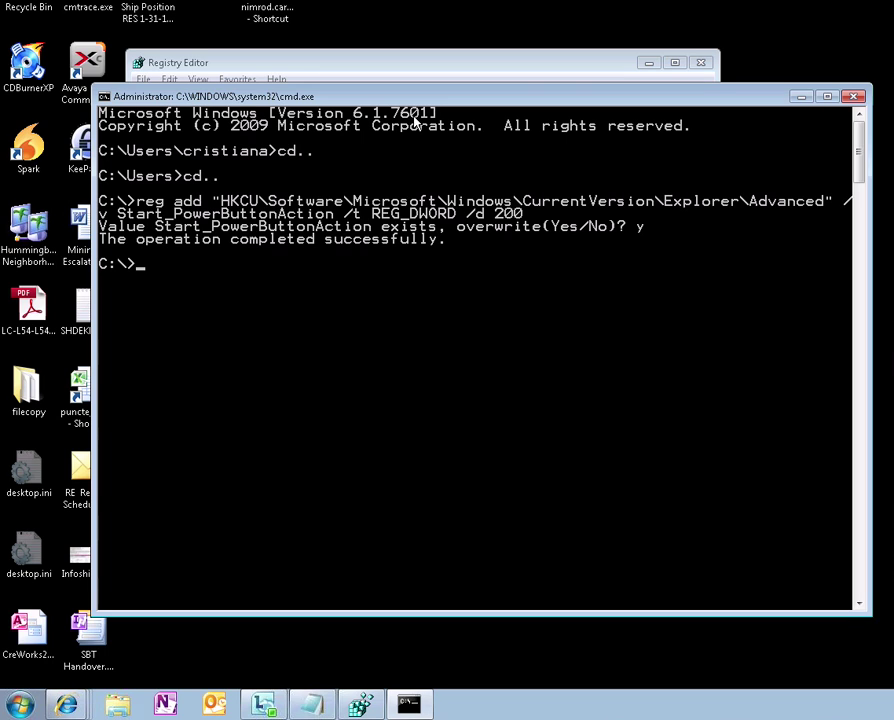
Step: Check the Start_PowerButtonAction data in decimal and look at the Start menu's power button
{"action": "left_click", "coordinate": [361, 64]}
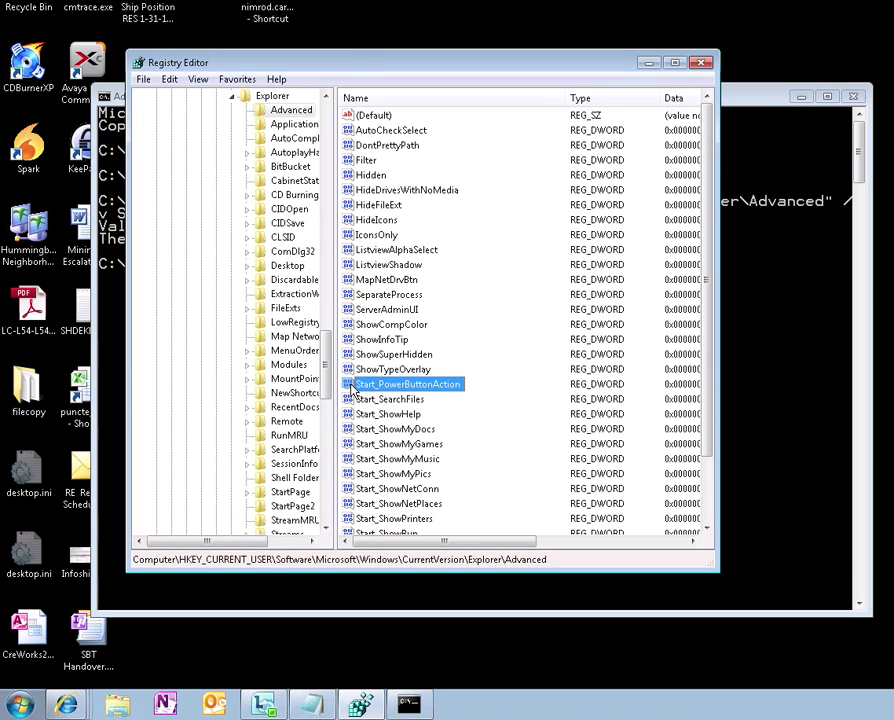
{"action": "key", "text": "Return"}
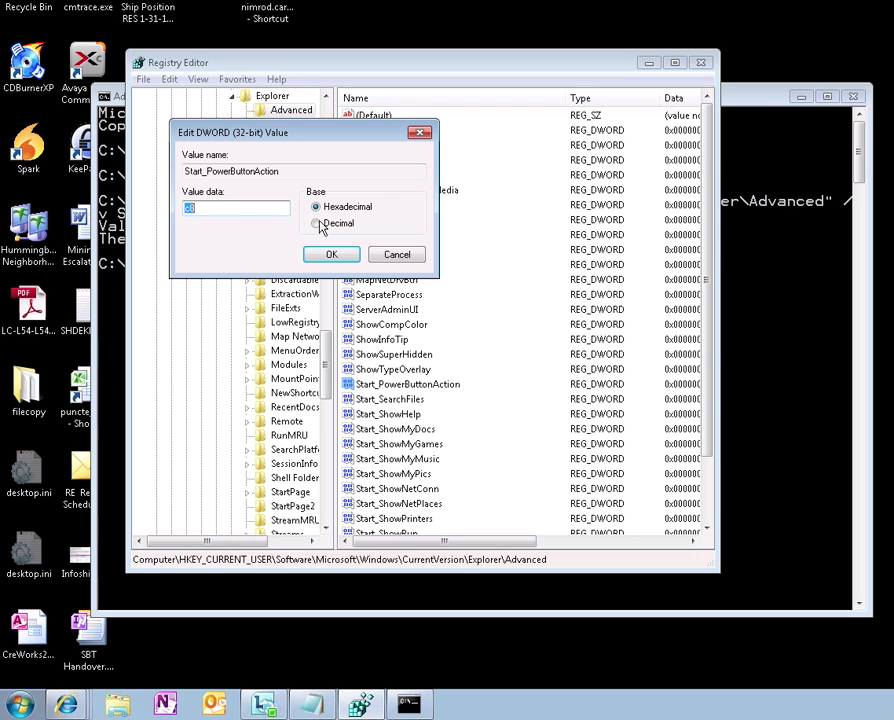
{"action": "left_click", "coordinate": [316, 223]}
{"action": "left_click", "coordinate": [347, 256]}
{"action": "left_click", "coordinate": [744, 228]}
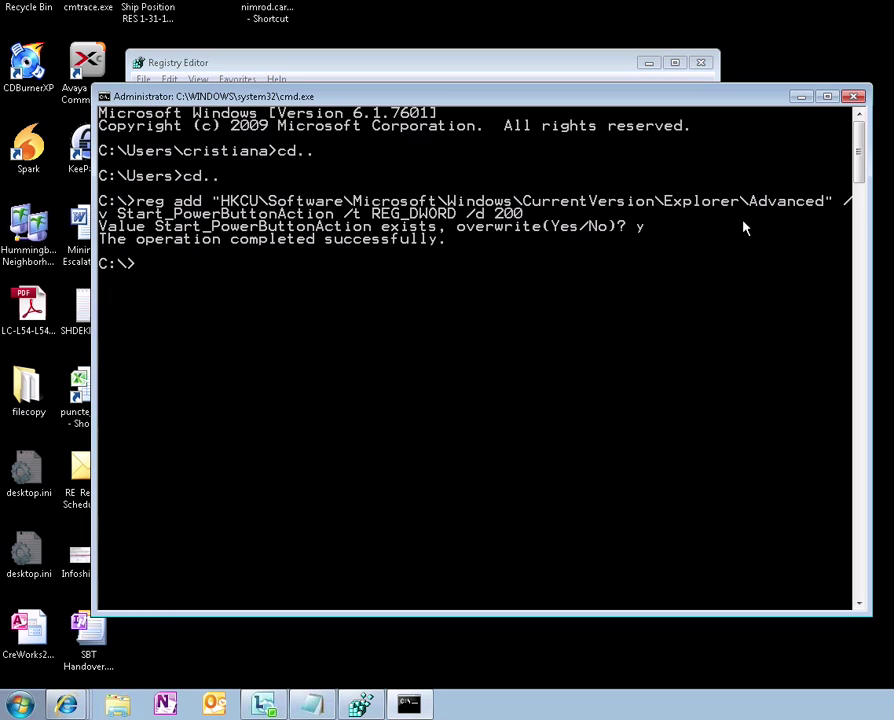
{"action": "left_click", "coordinate": [20, 704]}
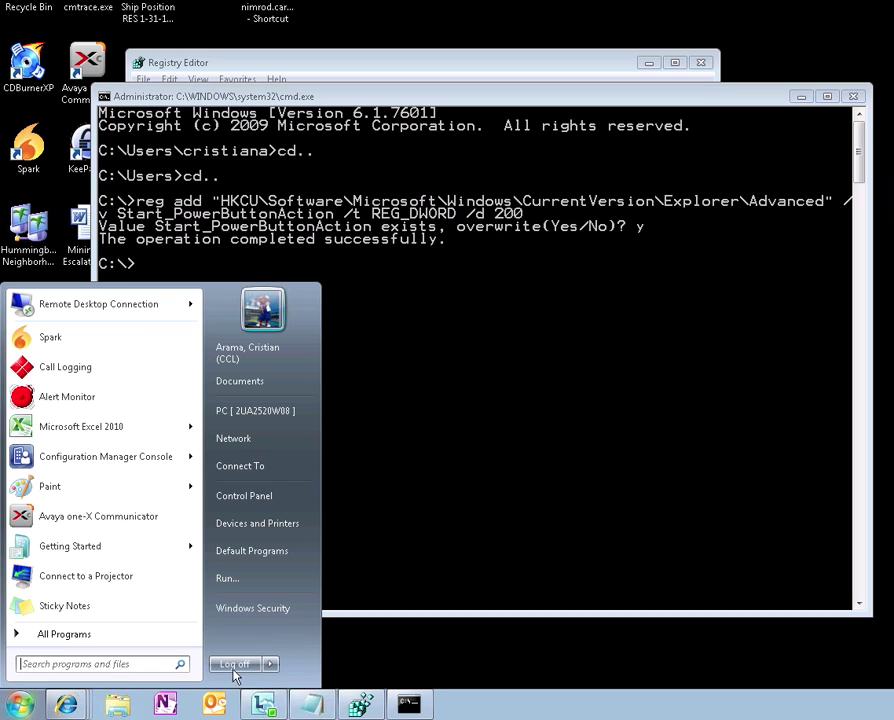
{"action": "left_click", "coordinate": [480, 403]}
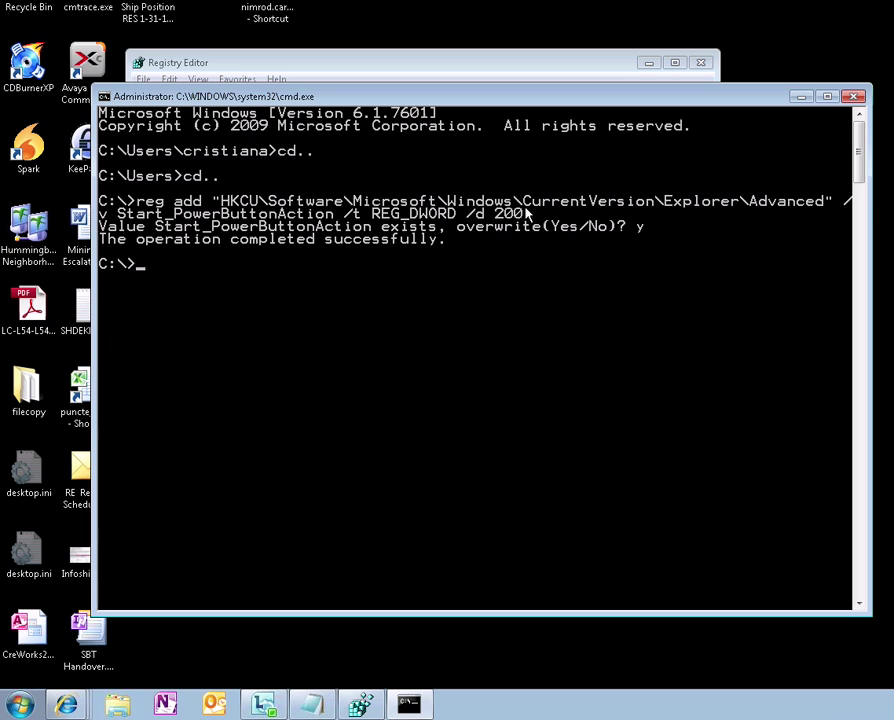